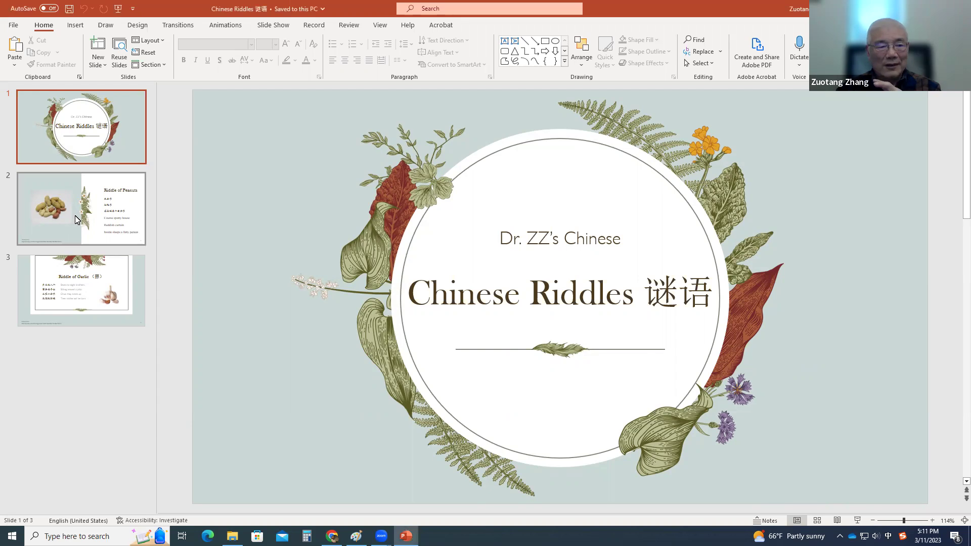
pyautogui.click(62, 216)
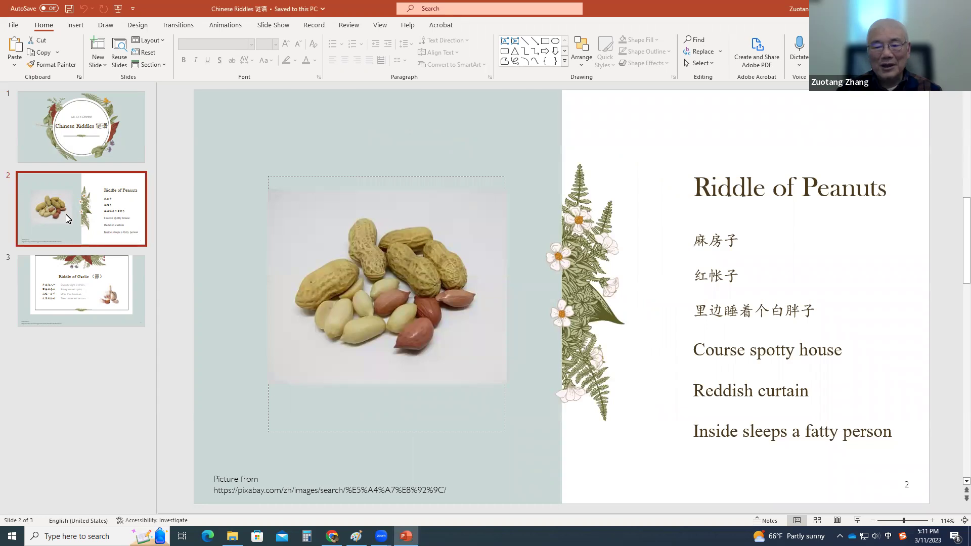
pyautogui.click(73, 290)
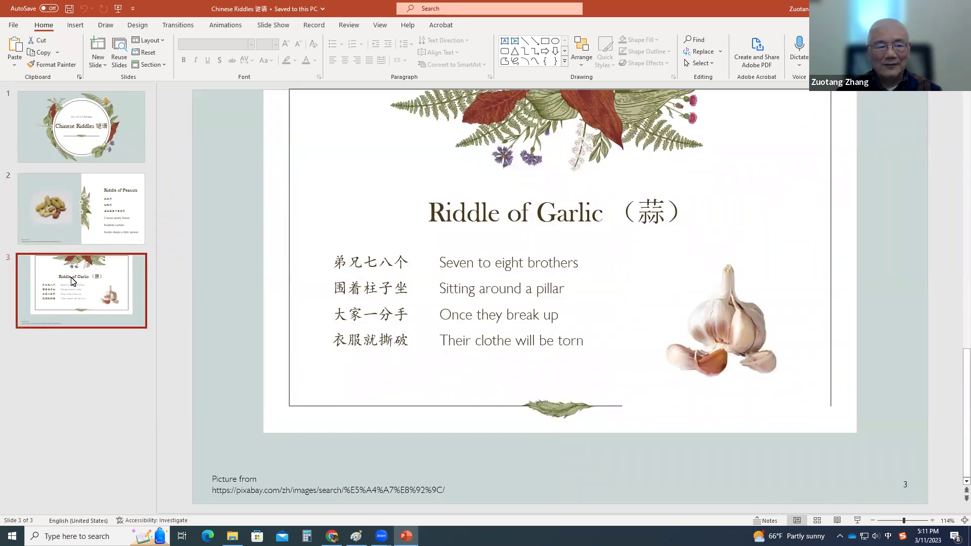
pyautogui.click(95, 222)
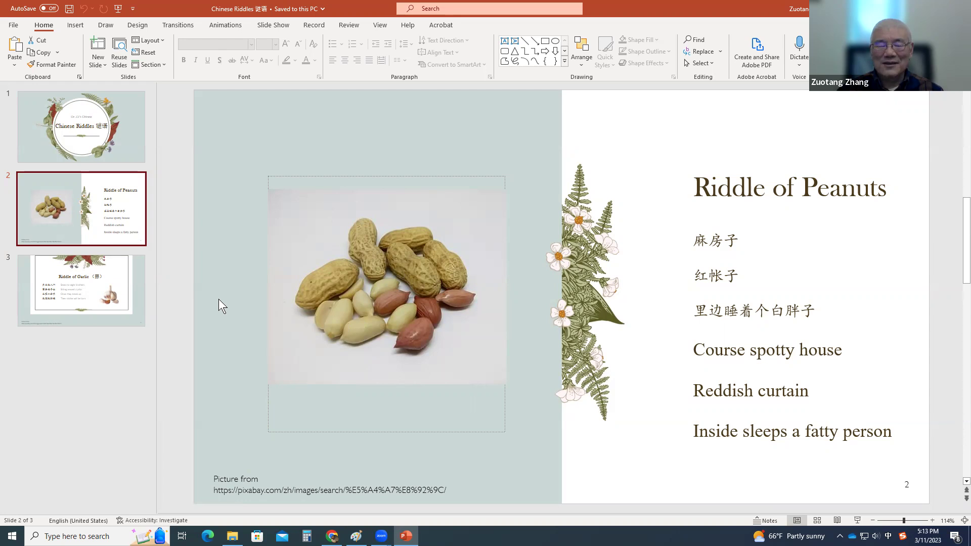
# Display slide 3, the Riddle of Garlic slide, from the slide pane
pyautogui.click(85, 285)
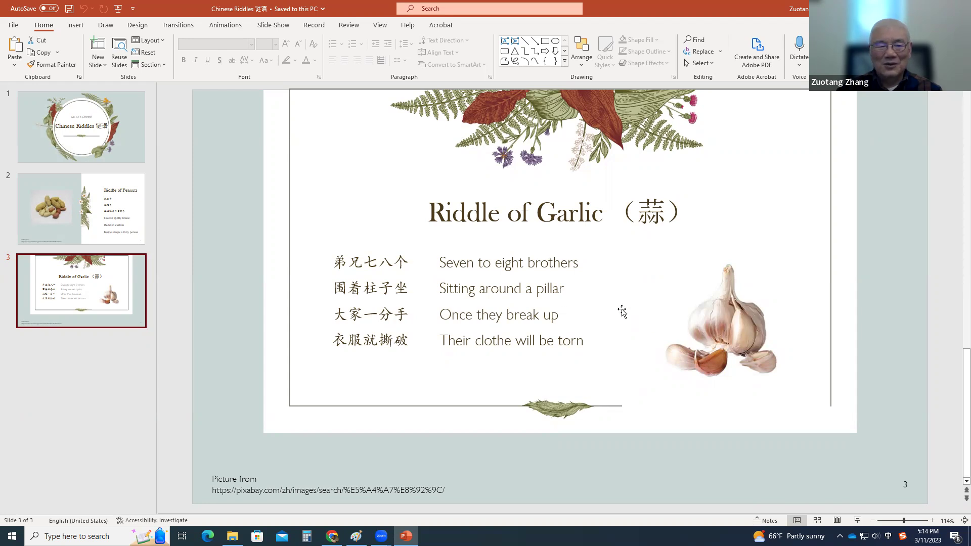
pyautogui.click(661, 215)
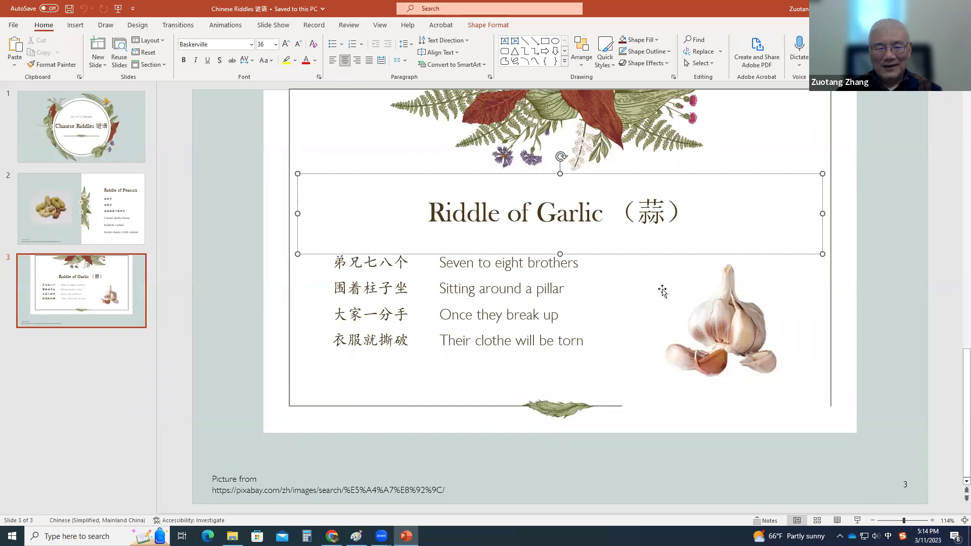
pyautogui.doubleClick(649, 210)
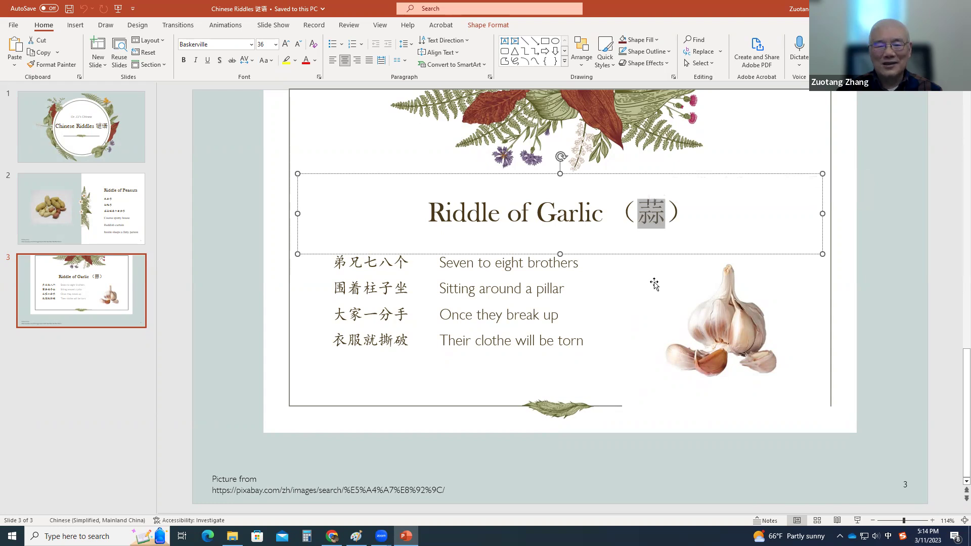
pyautogui.click(653, 283)
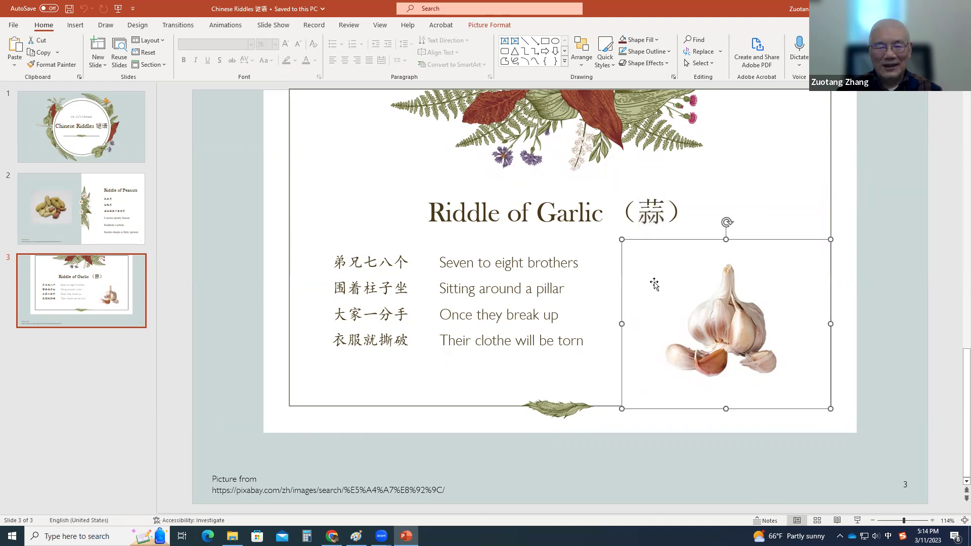
pyautogui.click(331, 263)
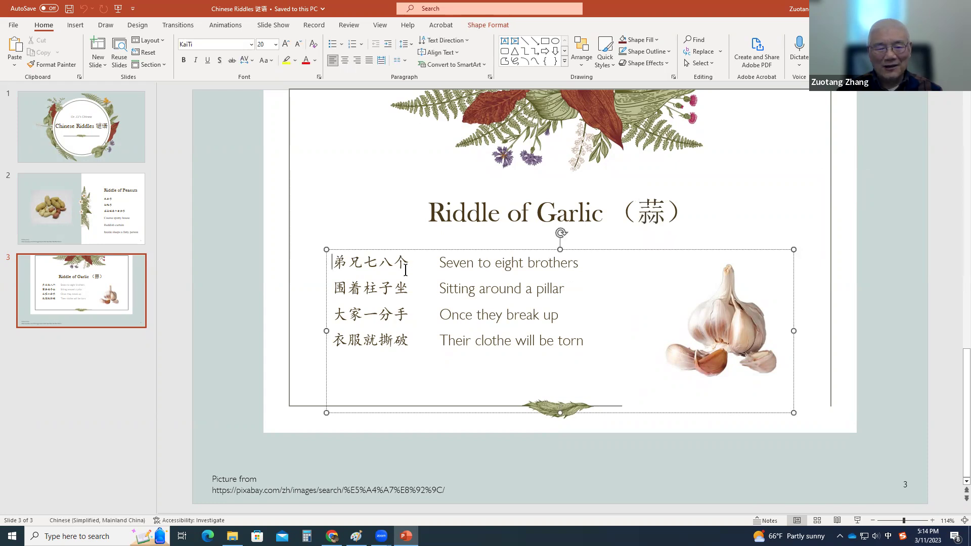
pyautogui.click(334, 294)
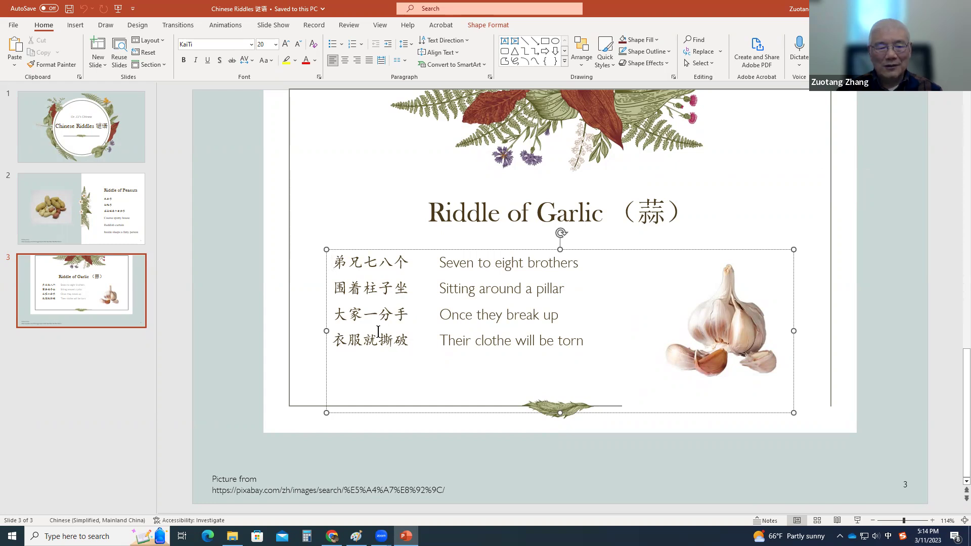
pyautogui.moveTo(362, 316); pyautogui.dragTo(339, 326)
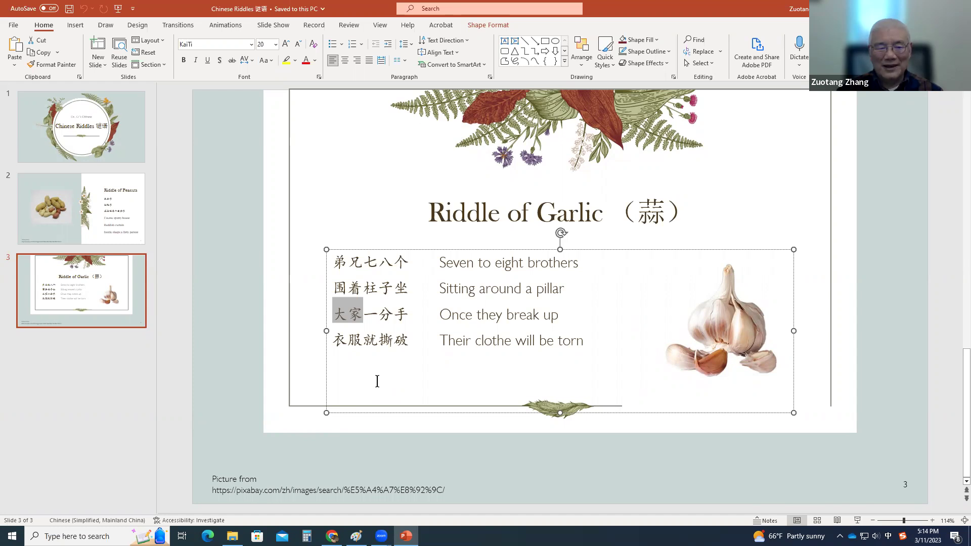
# On slide 2, add '花生' on a new line under 'Riddle of Peanuts' and select it
pyautogui.click(90, 218)
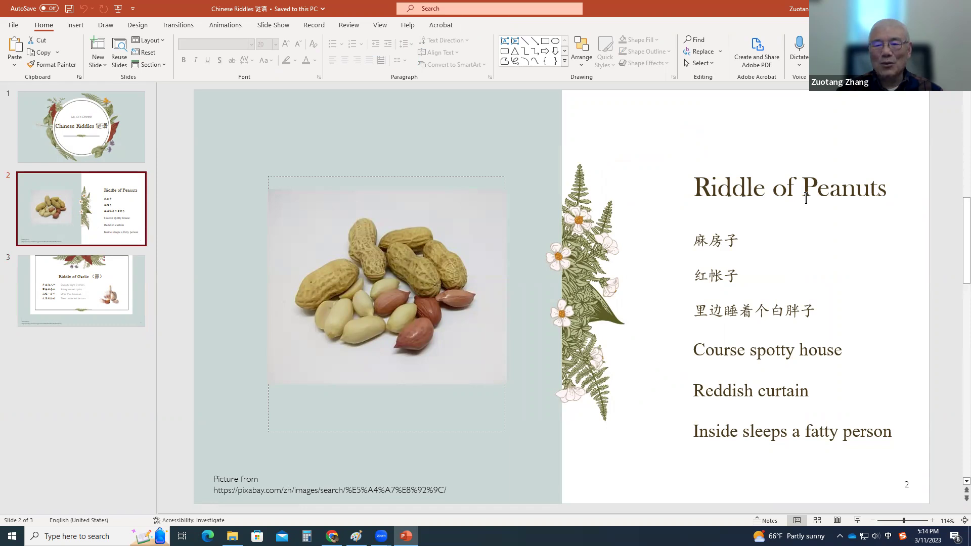
pyautogui.click(888, 192)
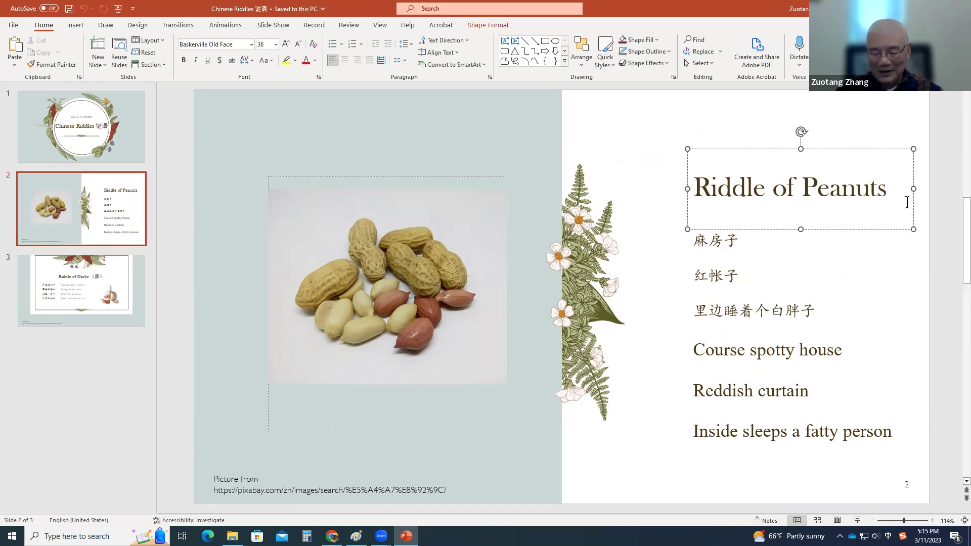
pyautogui.press('Return')
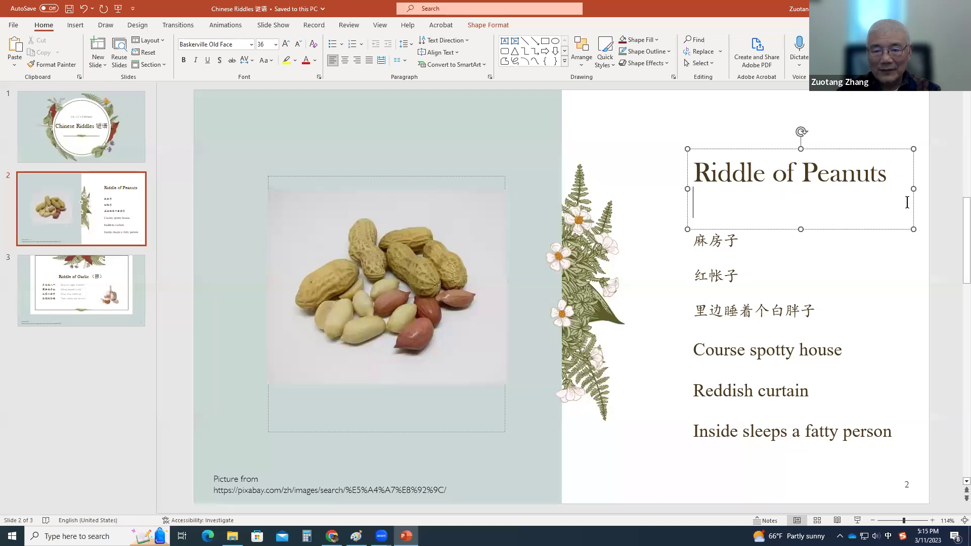
pyautogui.write('花生')
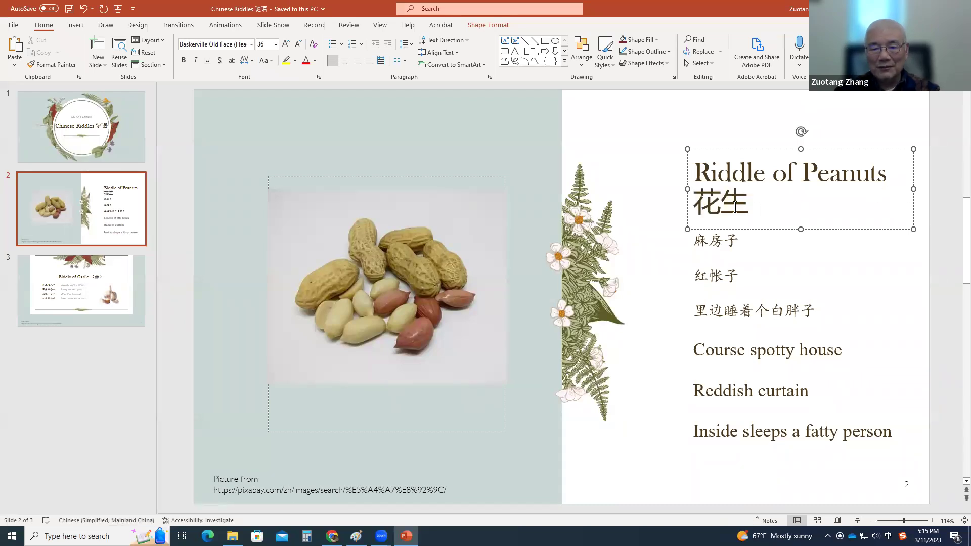
pyautogui.moveTo(763, 211); pyautogui.dragTo(692, 203)
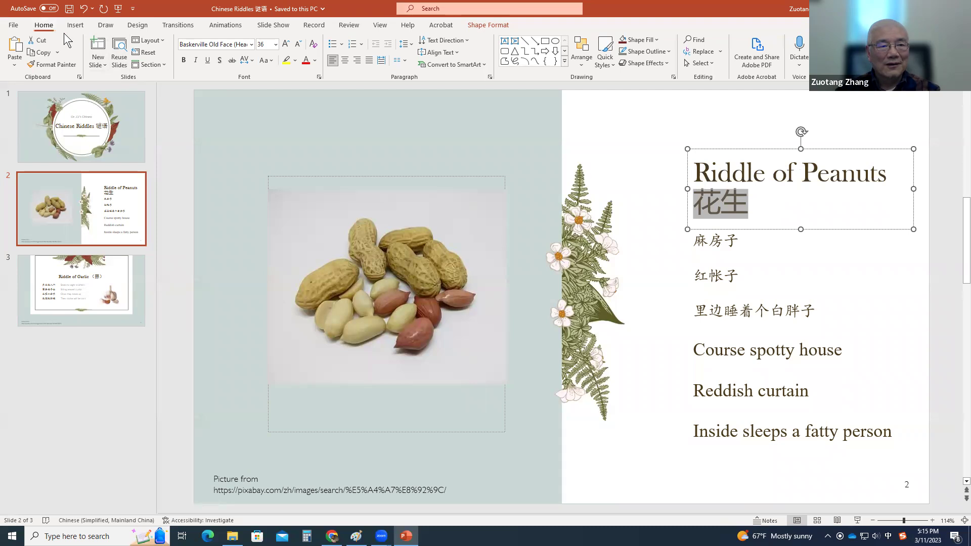
# Change the font of the selected '花生' line to KaiTi
pyautogui.click(251, 44)
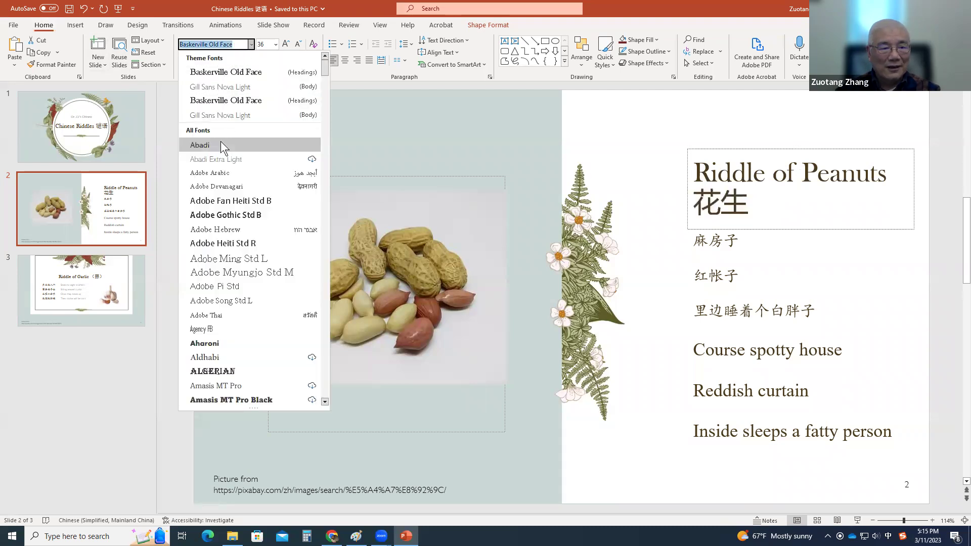
pyautogui.scroll(-3, 255, 165)
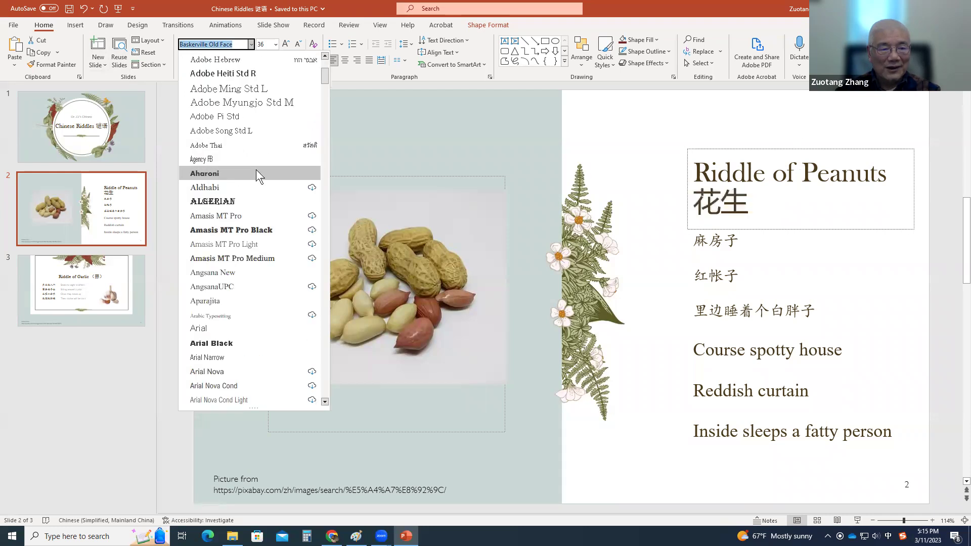
pyautogui.scroll(-3, 256, 169)
pyautogui.scroll(-3, 254, 196)
pyautogui.scroll(-3, 251, 246)
pyautogui.scroll(-5, 252, 265)
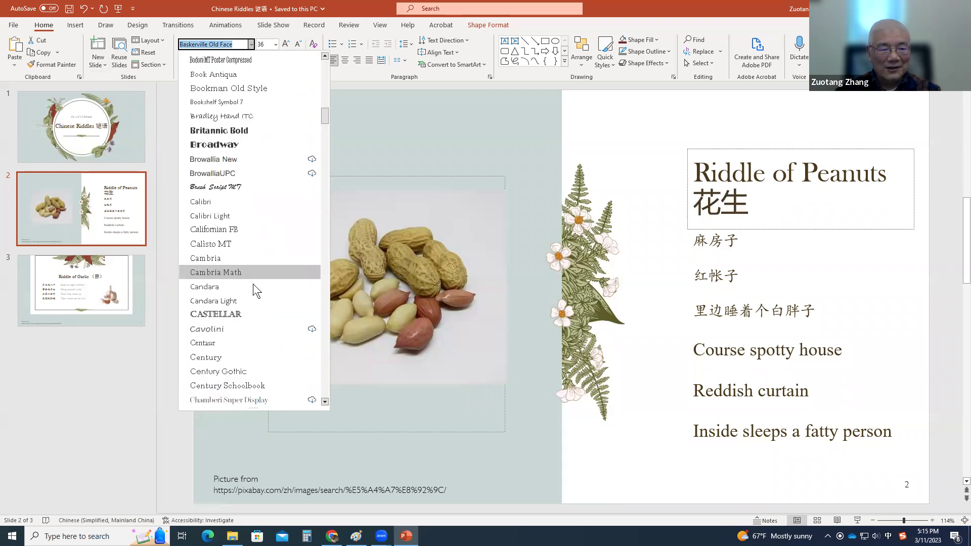
pyautogui.scroll(-5, 253, 292)
pyautogui.scroll(-5, 248, 304)
pyautogui.scroll(-5, 243, 308)
pyautogui.scroll(-3, 244, 309)
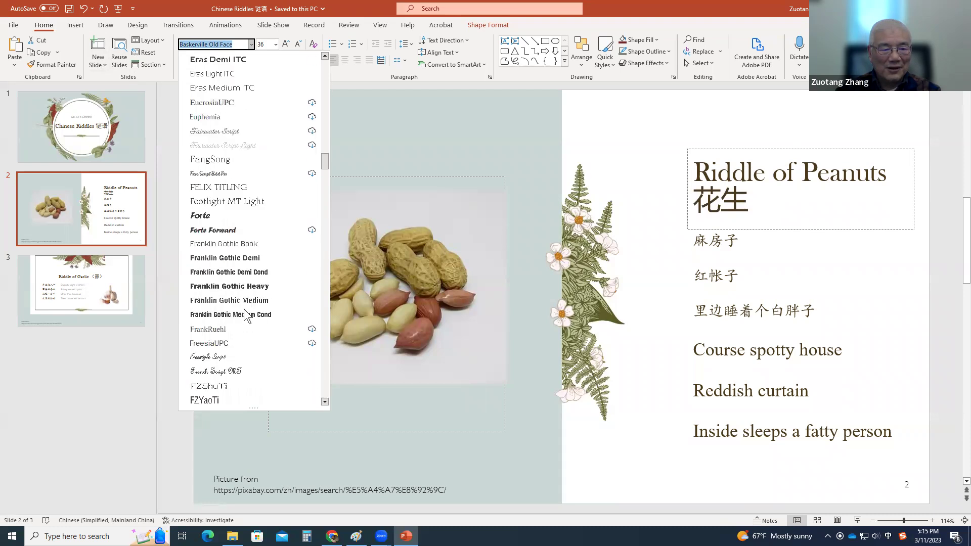
pyautogui.scroll(-5, 244, 309)
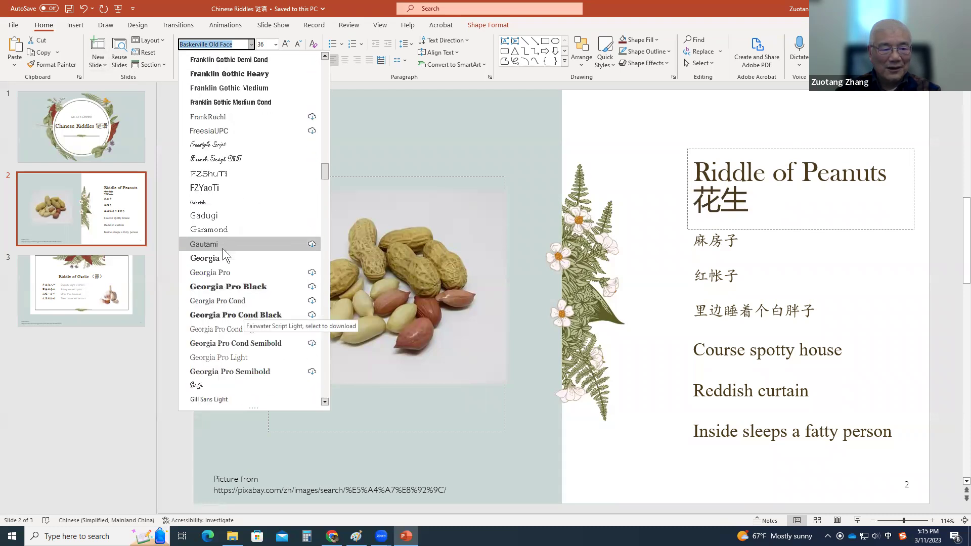
pyautogui.scroll(-5, 223, 251)
pyautogui.scroll(-5, 228, 269)
pyautogui.scroll(-5, 234, 287)
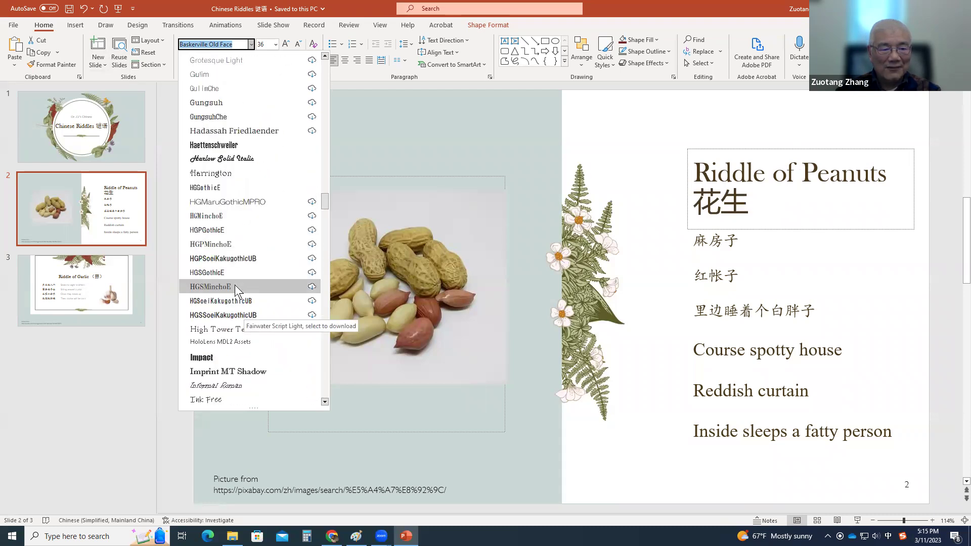
pyautogui.scroll(-3, 236, 286)
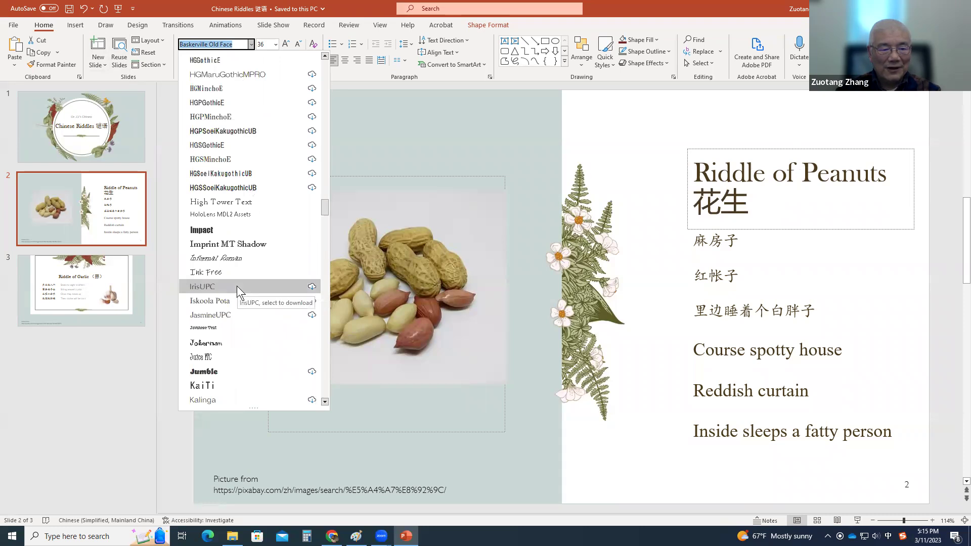
pyautogui.scroll(-3, 237, 286)
pyautogui.click(222, 257)
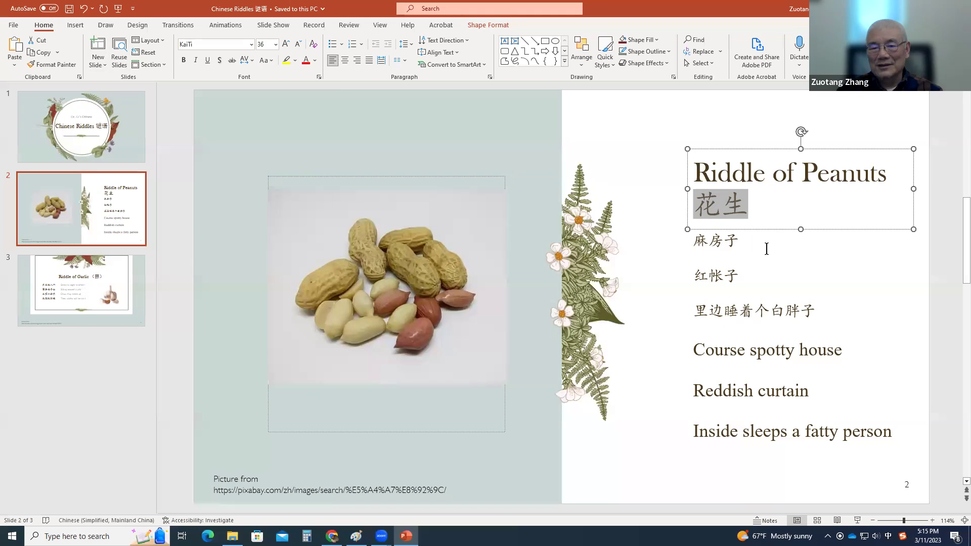
# Center 'Riddle of Peanuts' and '花生', then reselect the title box to check
pyautogui.click(345, 61)
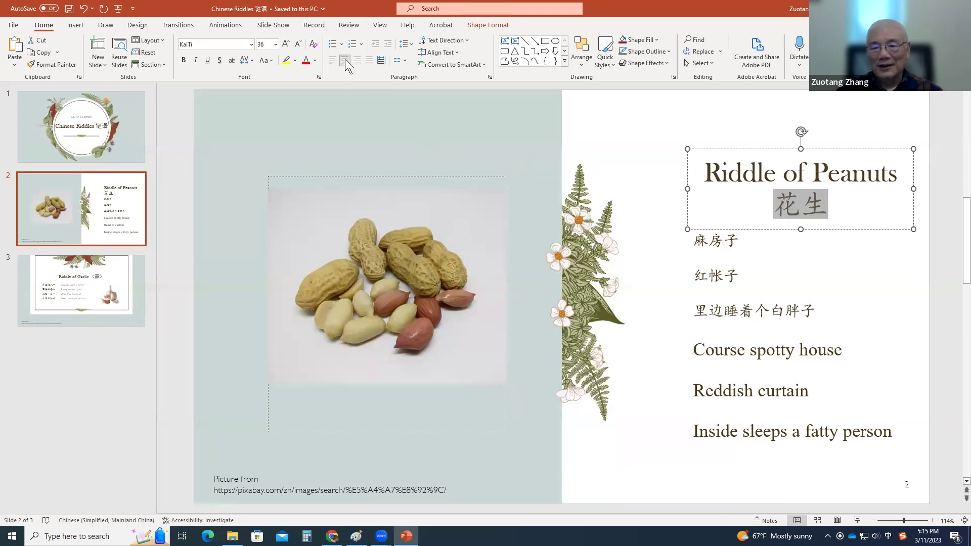
pyautogui.click(866, 276)
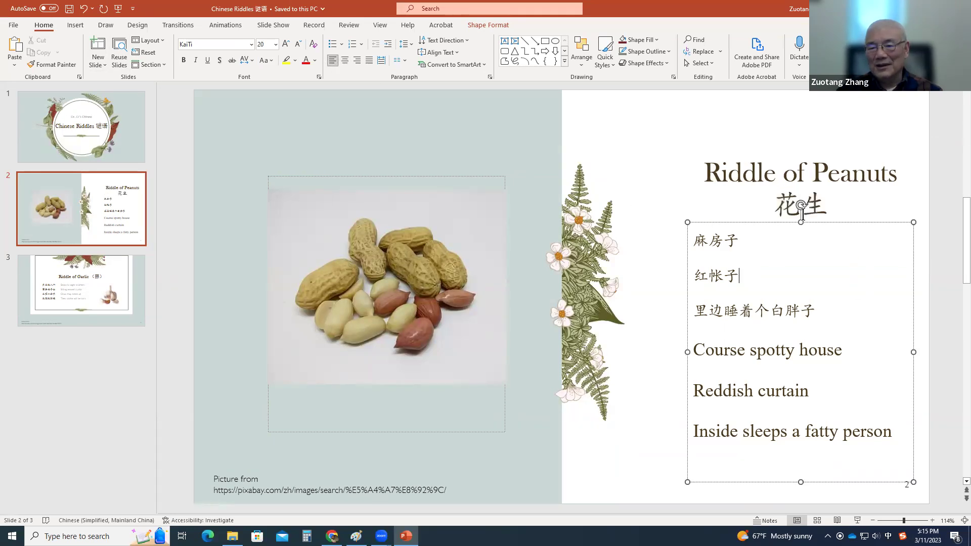
pyautogui.click(830, 204)
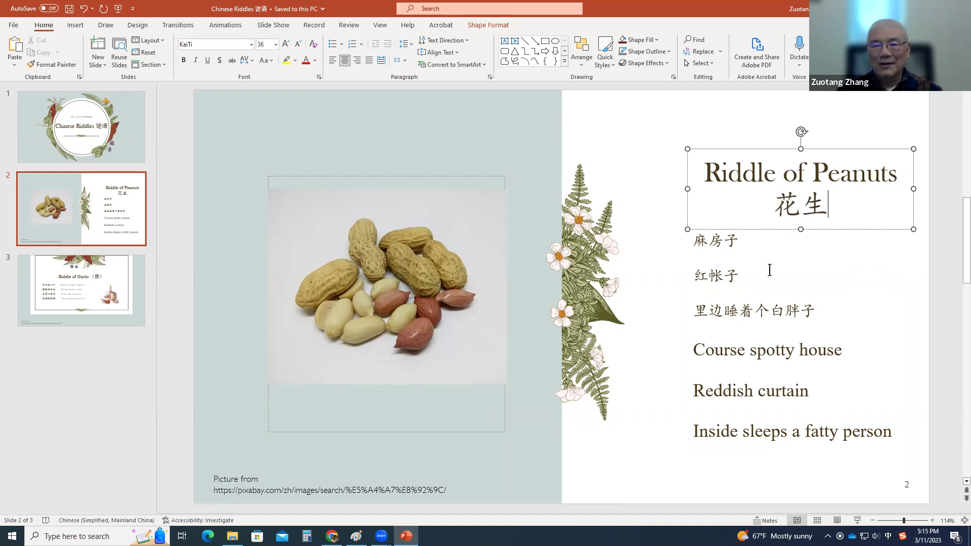